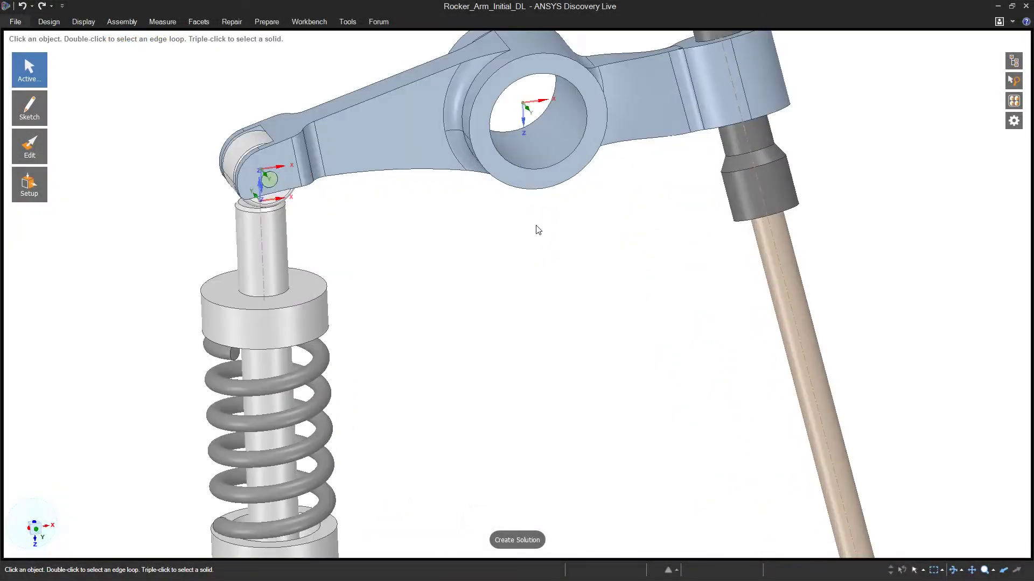
- Hide the tan Rod and the Valve_rod cylinder in the Structure tree
middle_drag(538, 230, 558, 418)
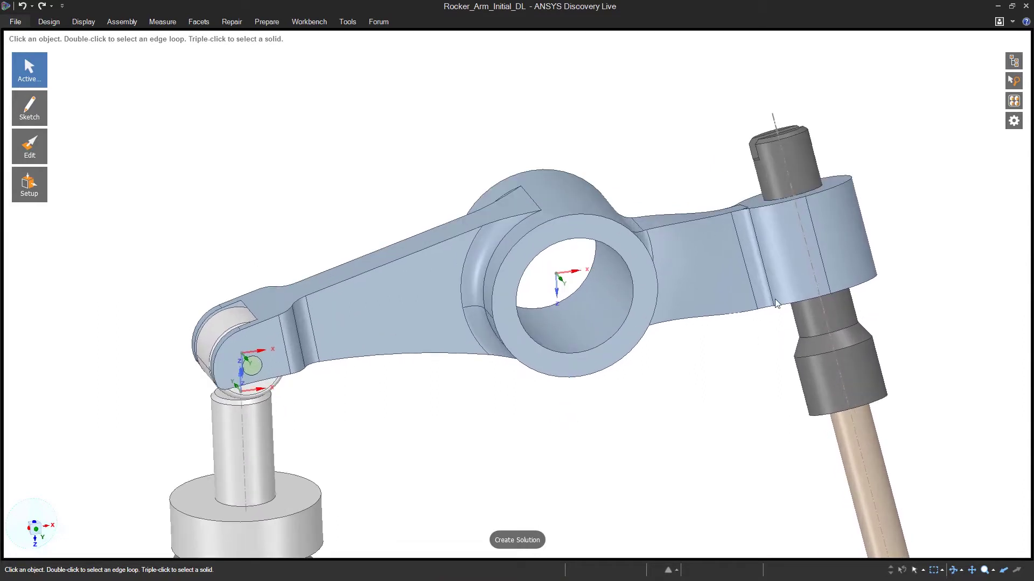
click(1014, 61)
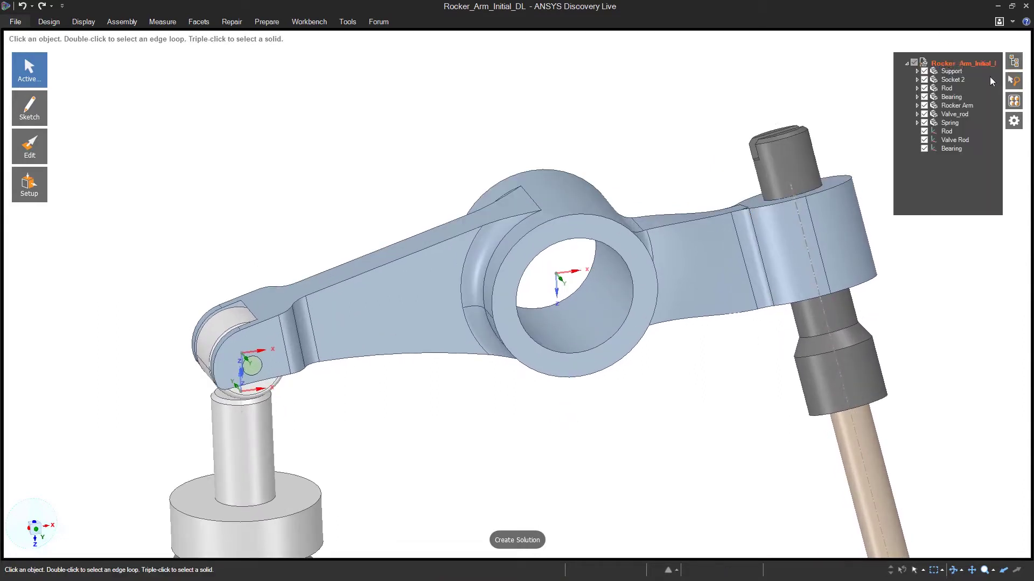
click(924, 88)
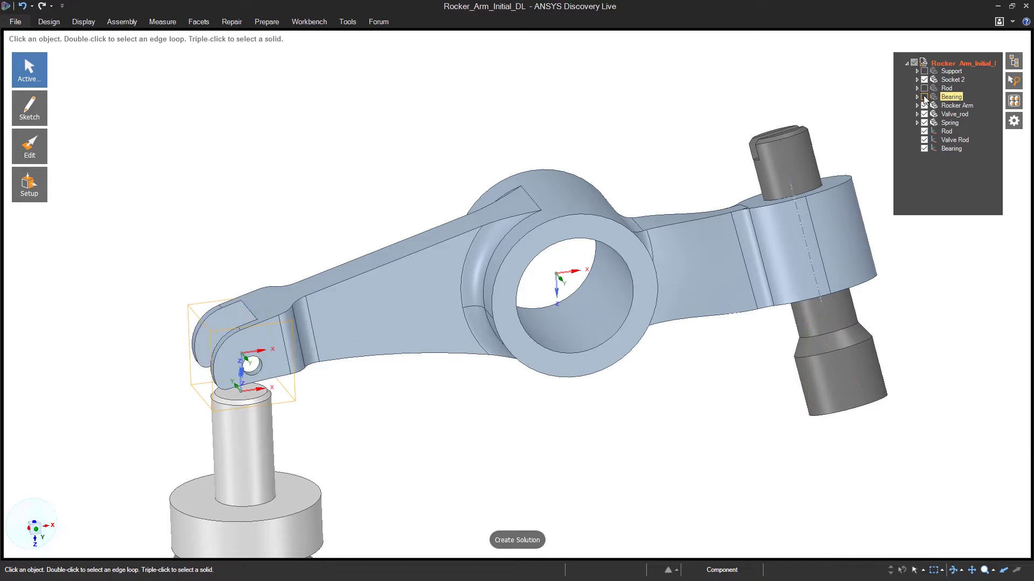
click(924, 114)
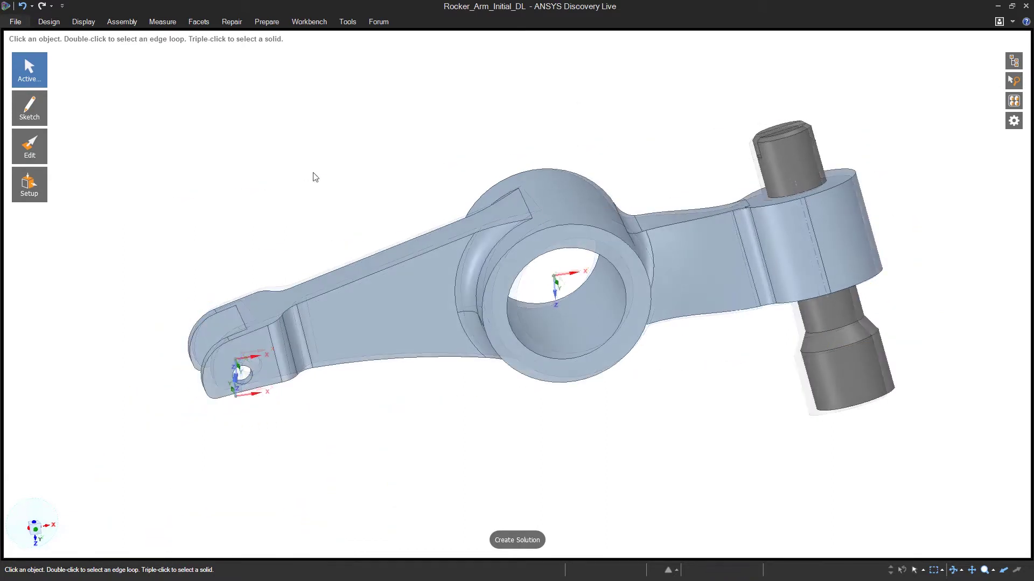
- Create a Structural Steel structural study covering the rocker arm and grey pin bodies
click(511, 547)
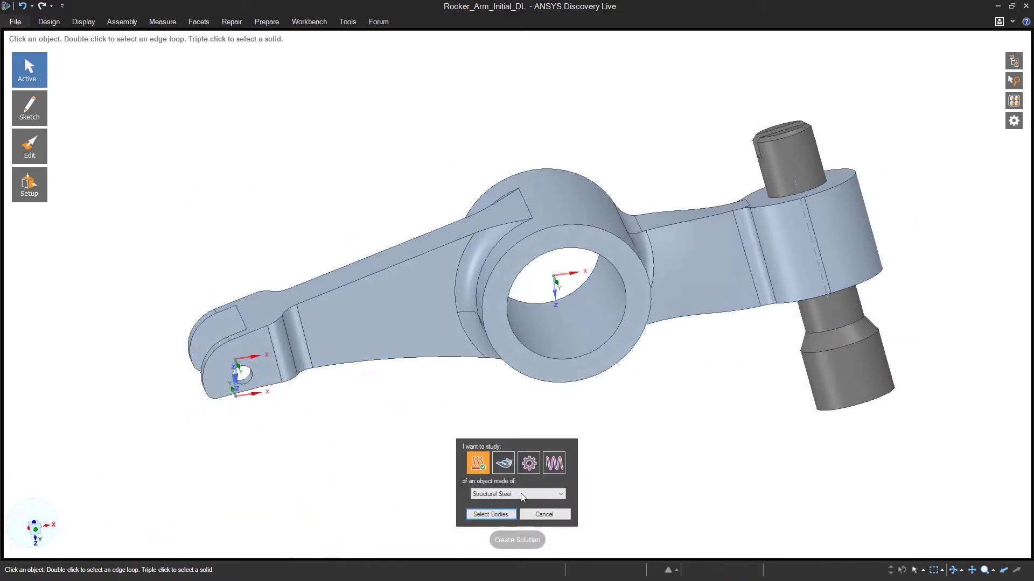
click(491, 515)
click(563, 342)
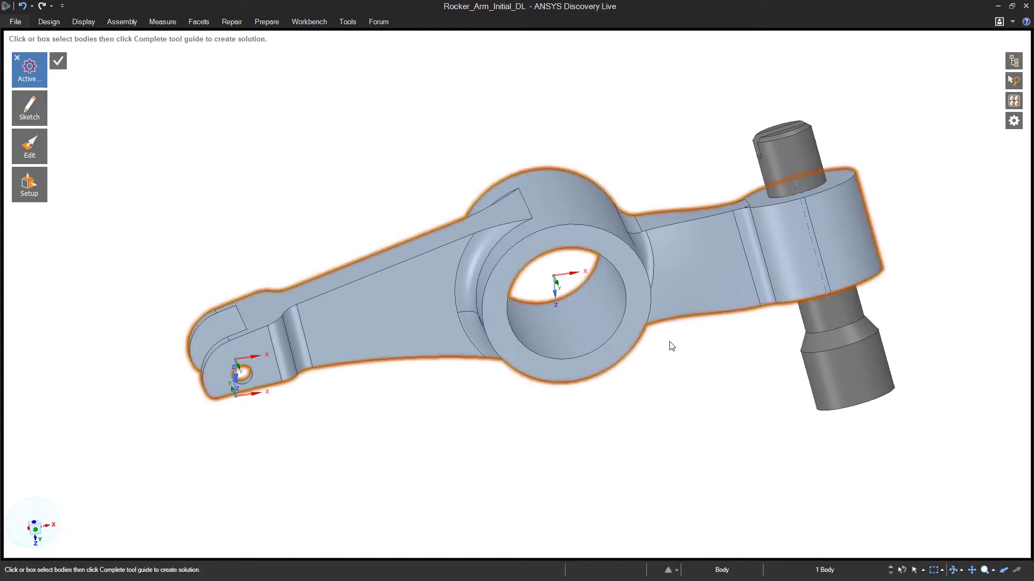
click(868, 359)
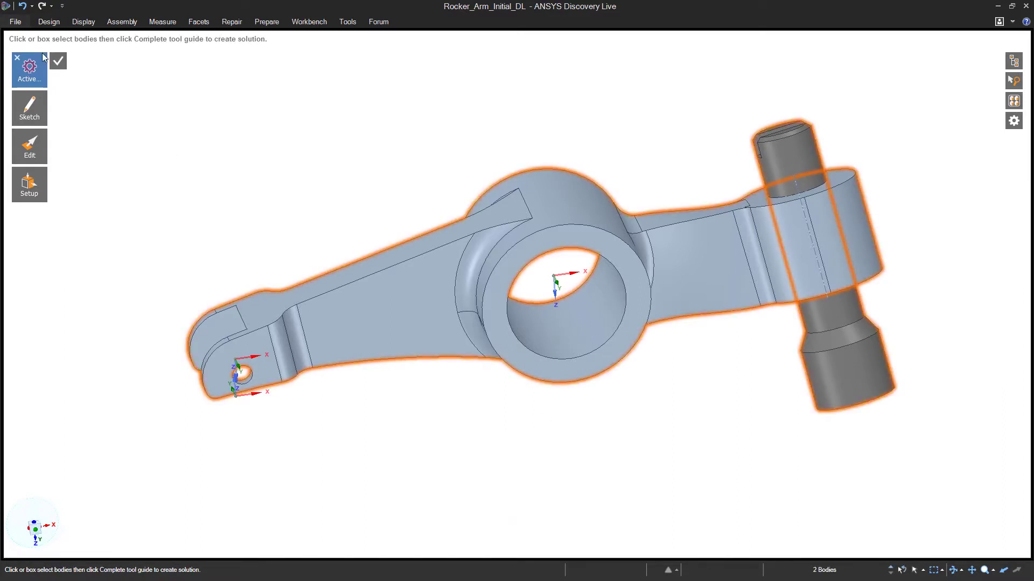
key(Return)
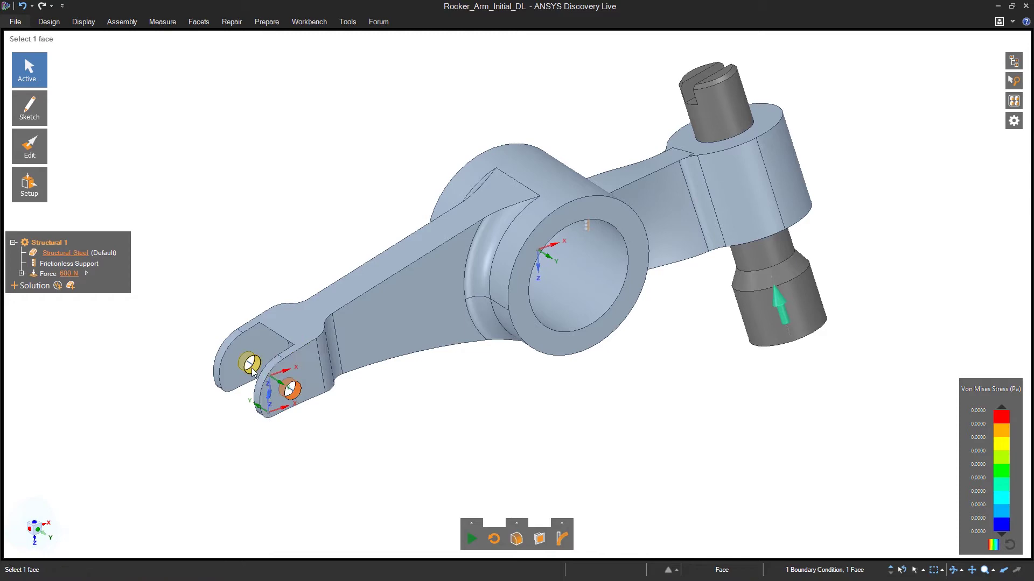
- Apply a force to the pin-hole face, add a Fixed Support, and run the stress solve
click(252, 371)
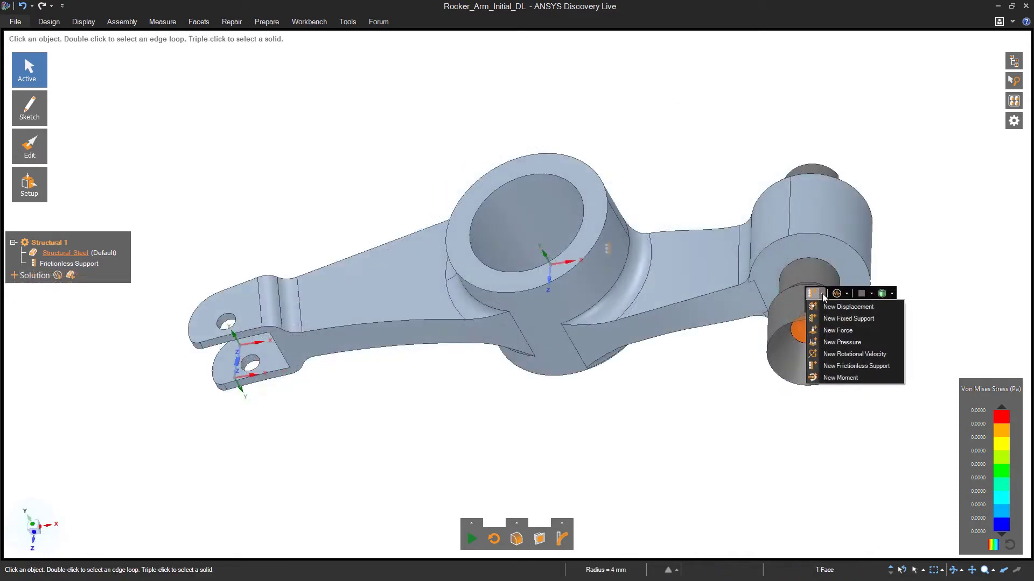
click(841, 330)
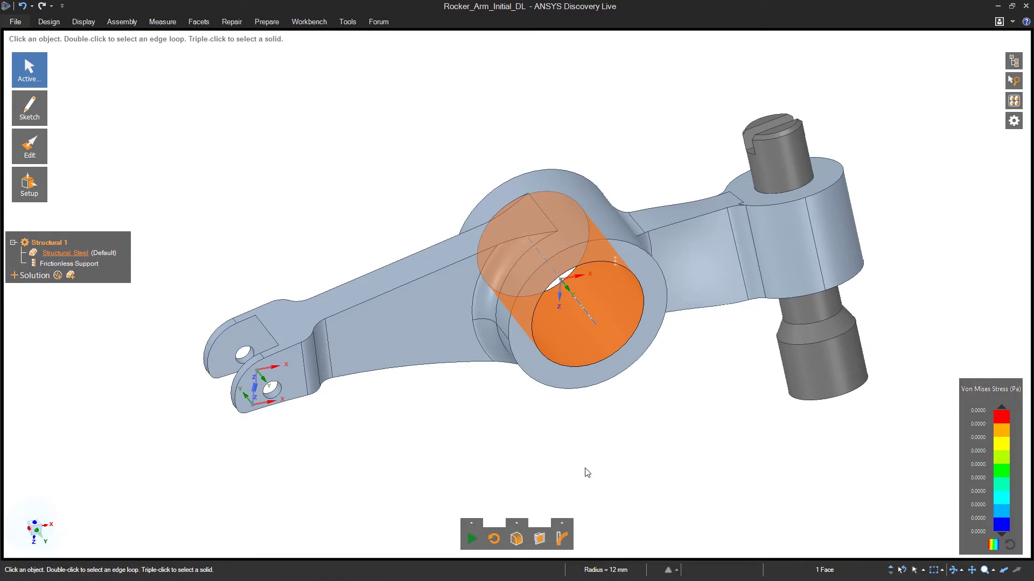
click(588, 472)
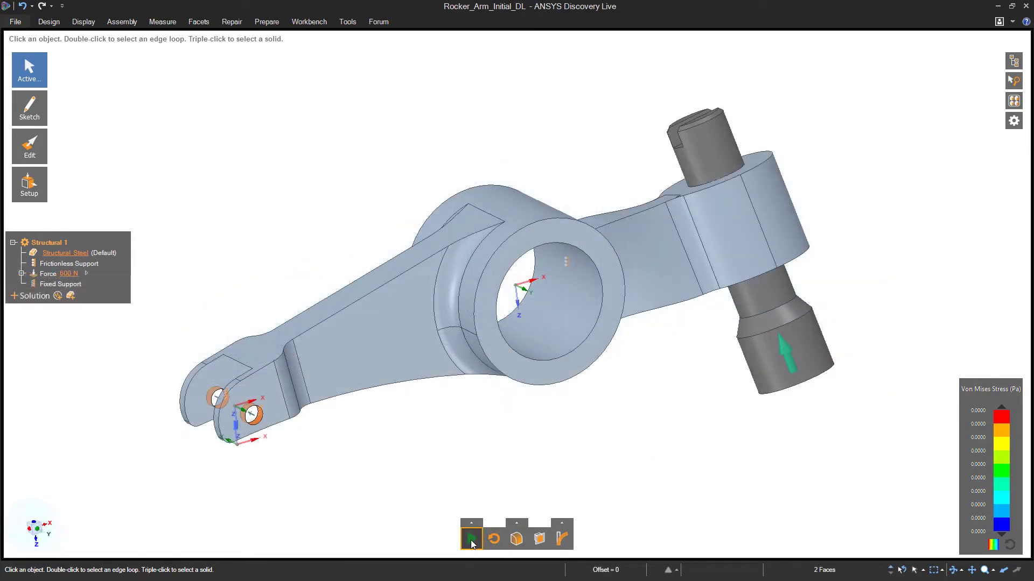
click(471, 538)
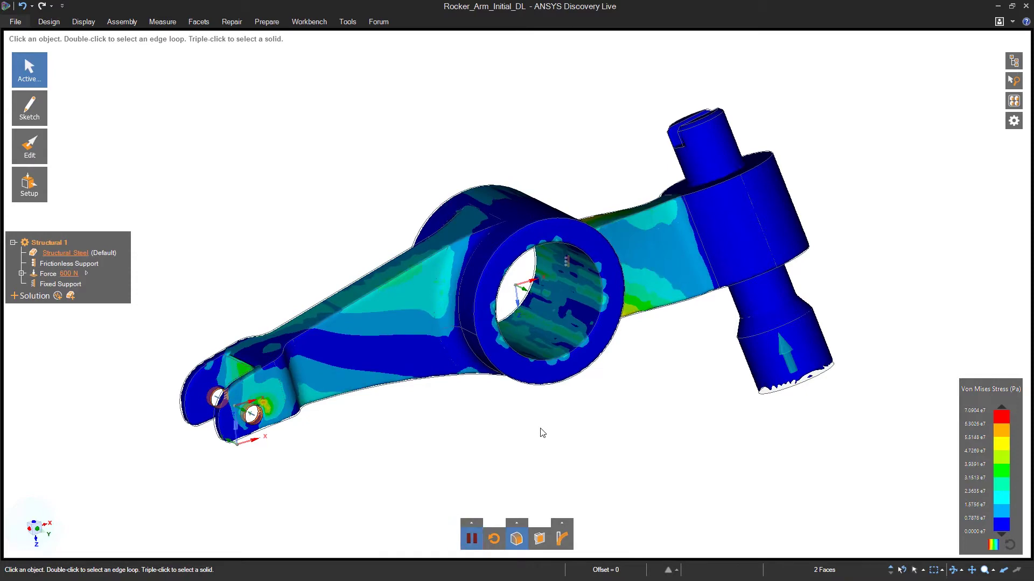
- Orbit to the arm's far side and switch the result to Deformation Mag
middle_drag(582, 451, 545, 469)
click(564, 545)
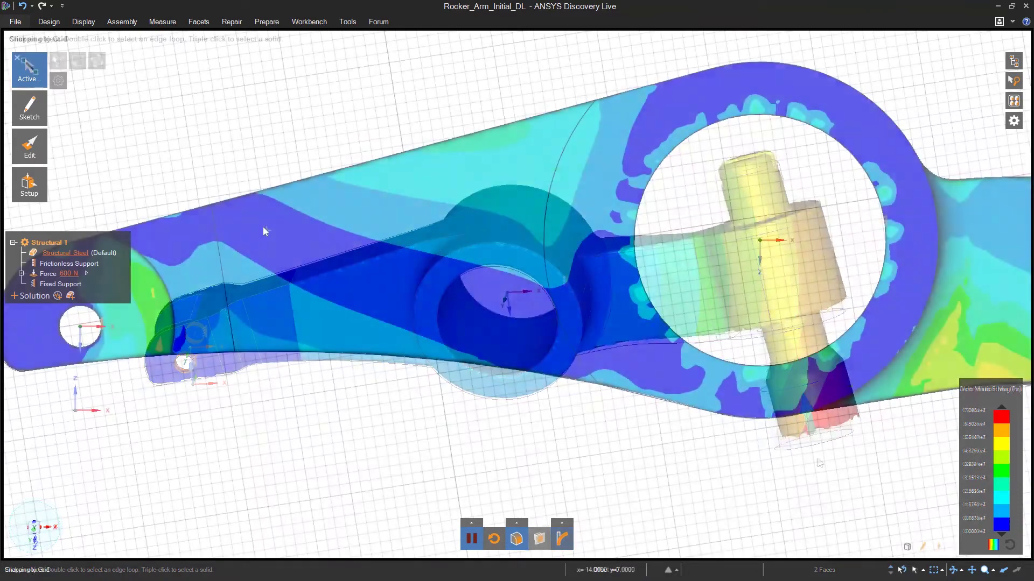
- Sketch a window outline between the clevis end and hub and pull it through the arm
click(267, 230)
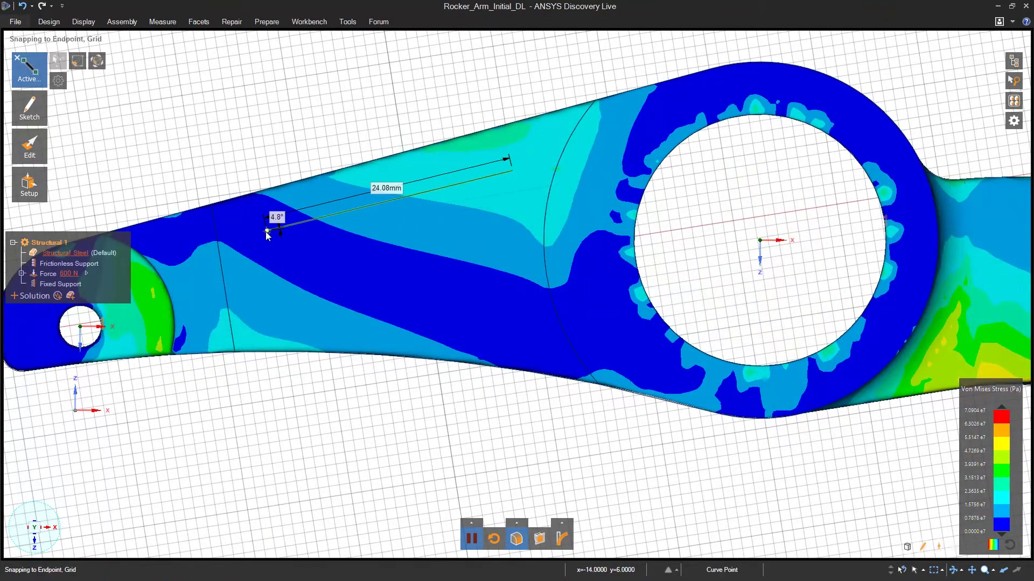
click(528, 328)
middle_drag(332, 422, 287, 479)
key(p)
mouse_move(371, 288)
mouse_down()
mouse_move(474, 182)
mouse_move(538, 164)
mouse_up()
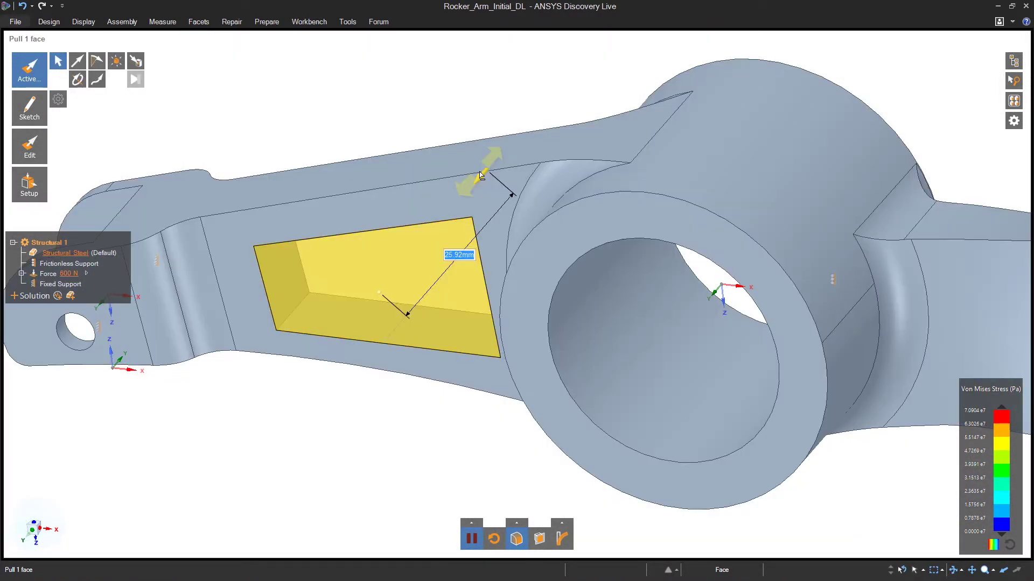
- Round the window's edges with 3 mm rounds
click(210, 520)
middle_drag(210, 519, 589, 320)
click(487, 228)
text(3)
key(Return)
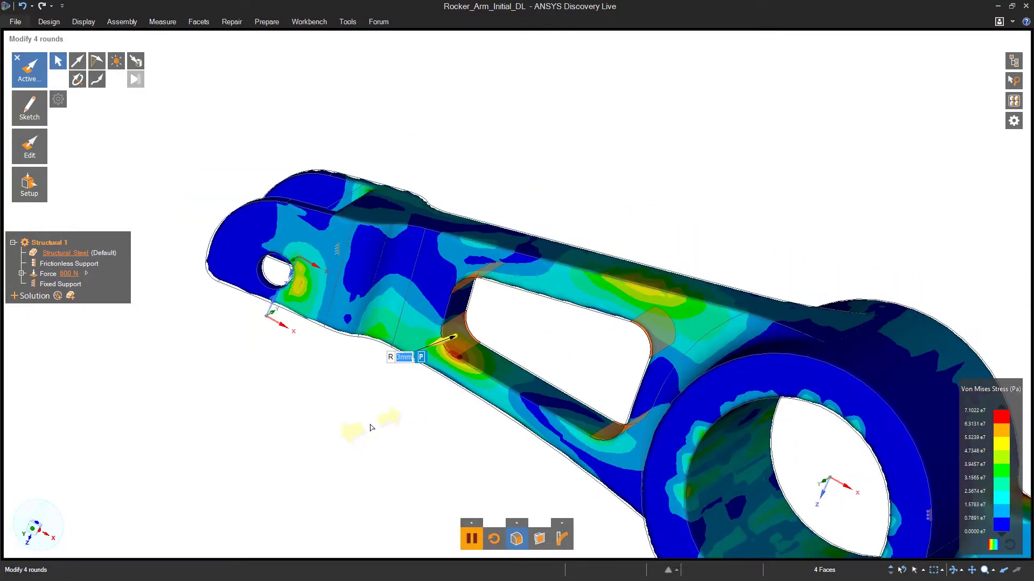
- Sketch a rectangle between hub and pin, shift it down about 1 mm, and pull it through
key(r)
click(570, 234)
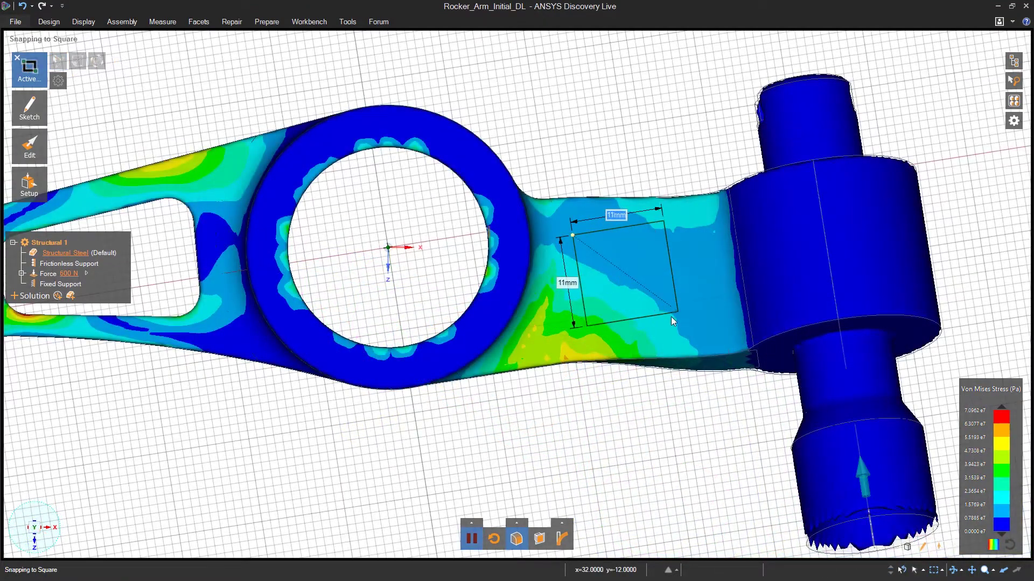
click(700, 310)
key(m)
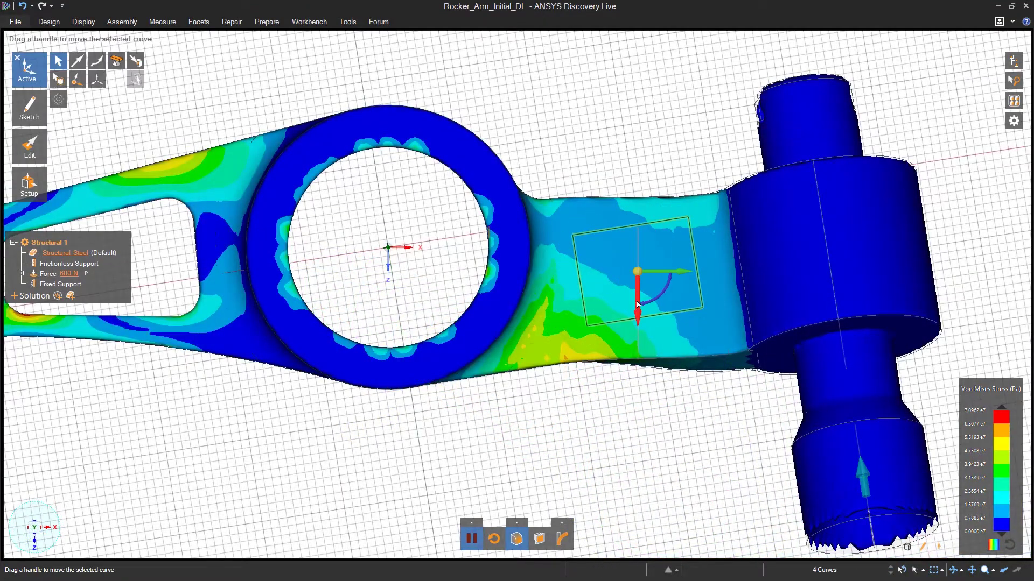
drag(637, 305, 637, 314)
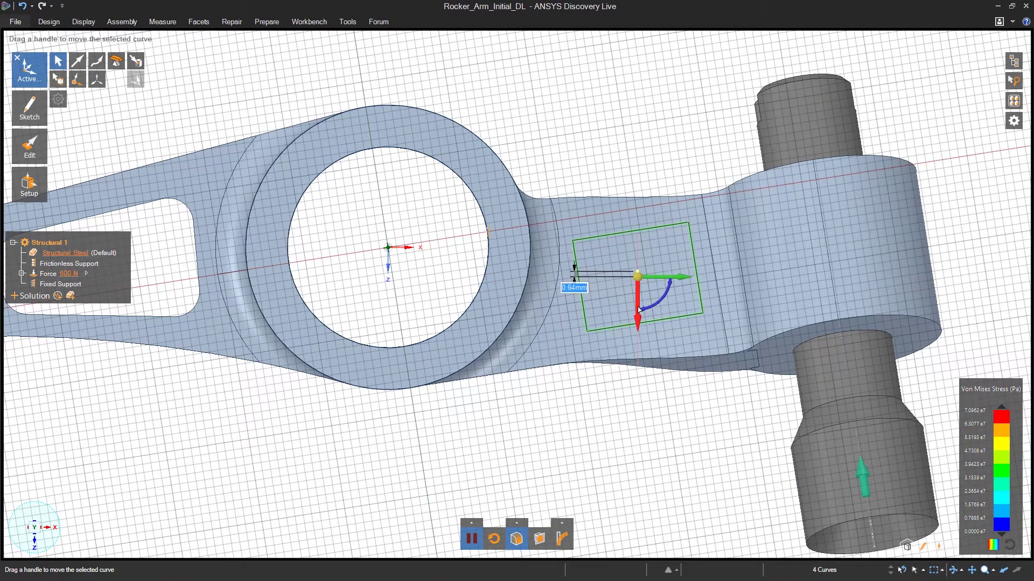
key(p)
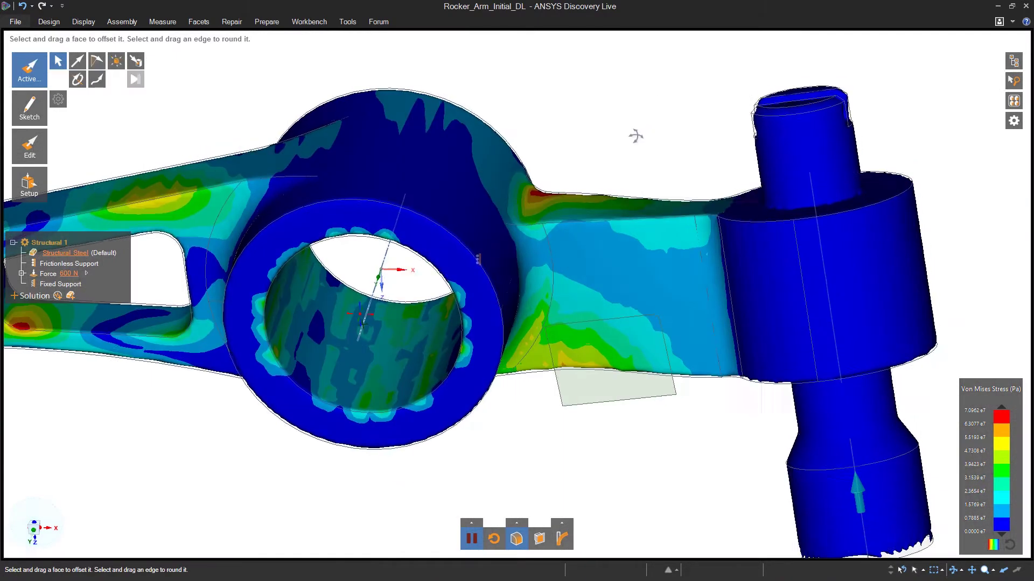
drag(585, 423, 575, 517)
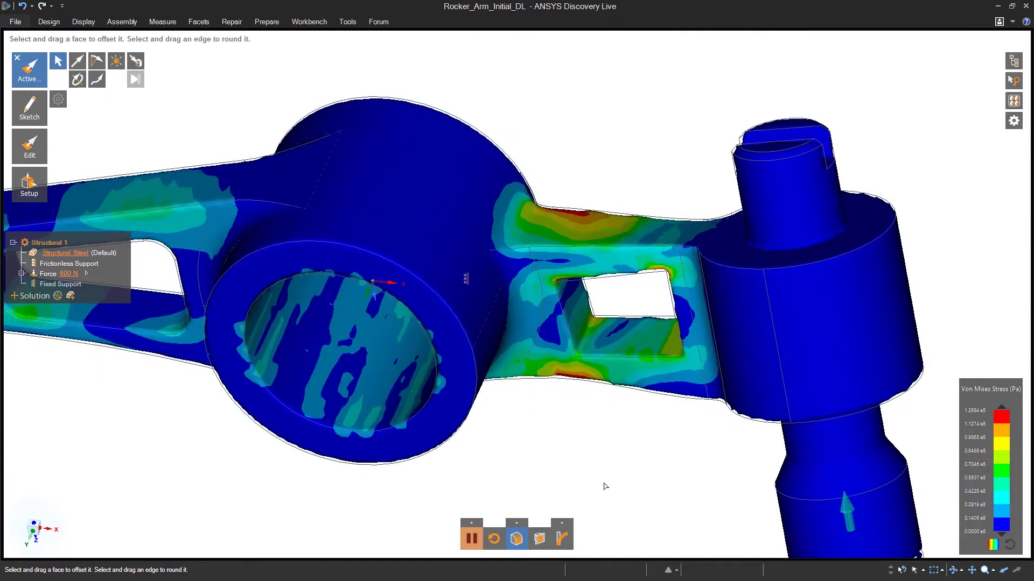
- Round the four edges of the rectangular hole by 3 mm
mouse_move(605, 486)
middle_down()
mouse_move(639, 416)
mouse_move(604, 505)
middle_up()
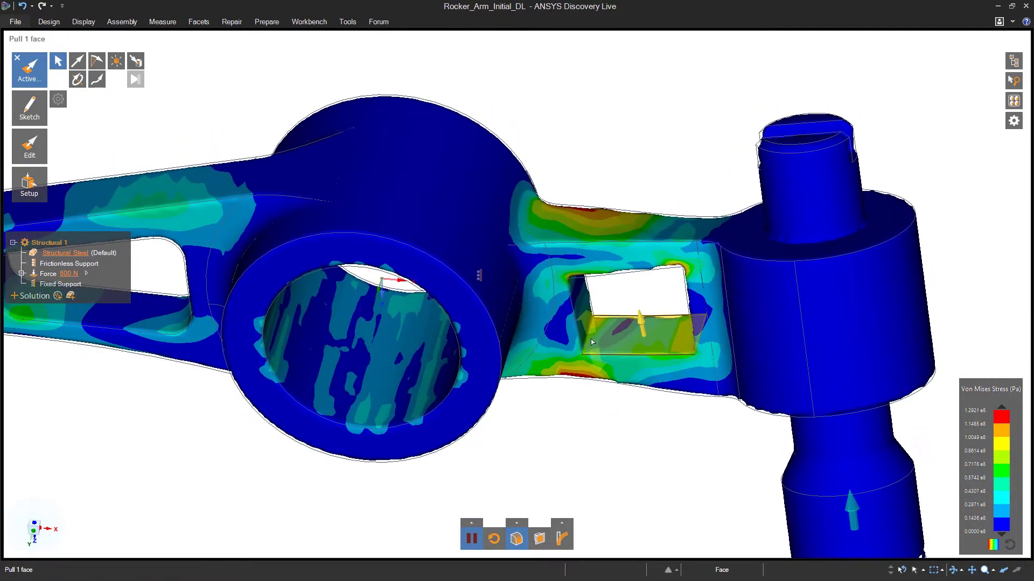
mouse_move(590, 338)
middle_down()
mouse_move(625, 349)
mouse_move(596, 341)
middle_up()
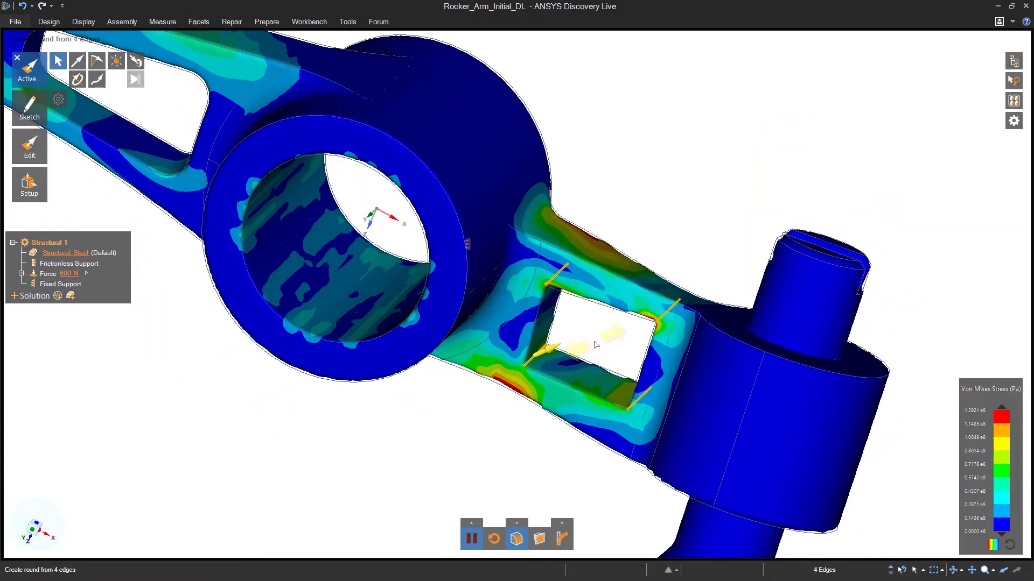
click(596, 344)
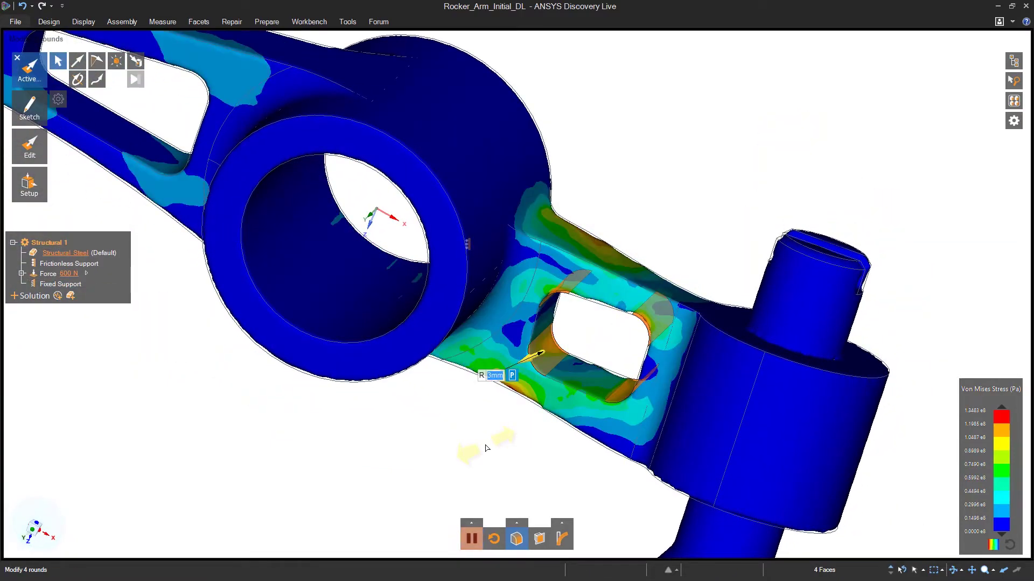
- Show deformation magnitude, then start a Connect to Discovery Live study in AIM
middle_drag(486, 448, 471, 538)
click(562, 538)
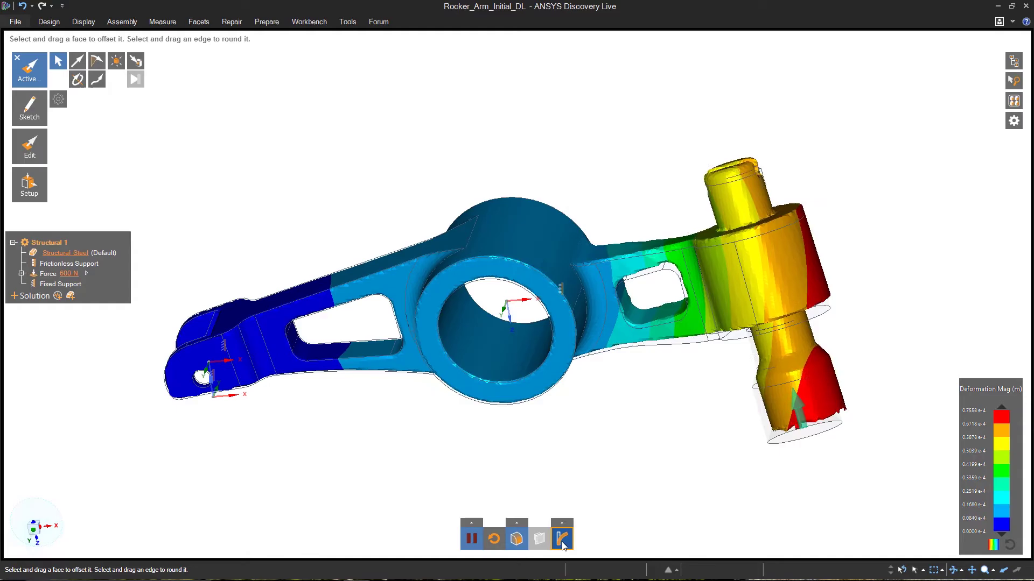
click(308, 317)
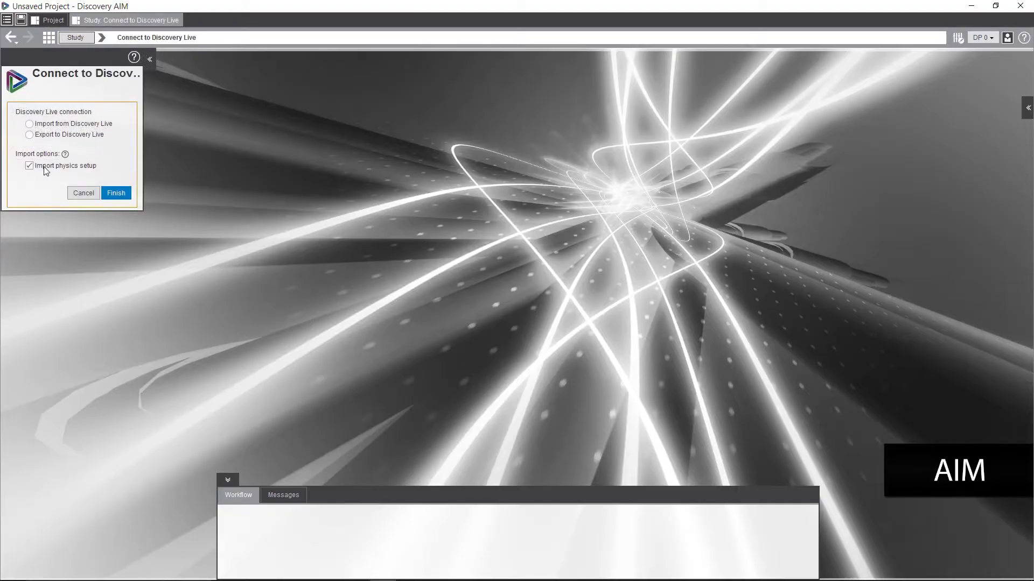
- Open the Rocker_Arm_Cut_Out_2 geometry and finish it as a Static structural model
click(115, 193)
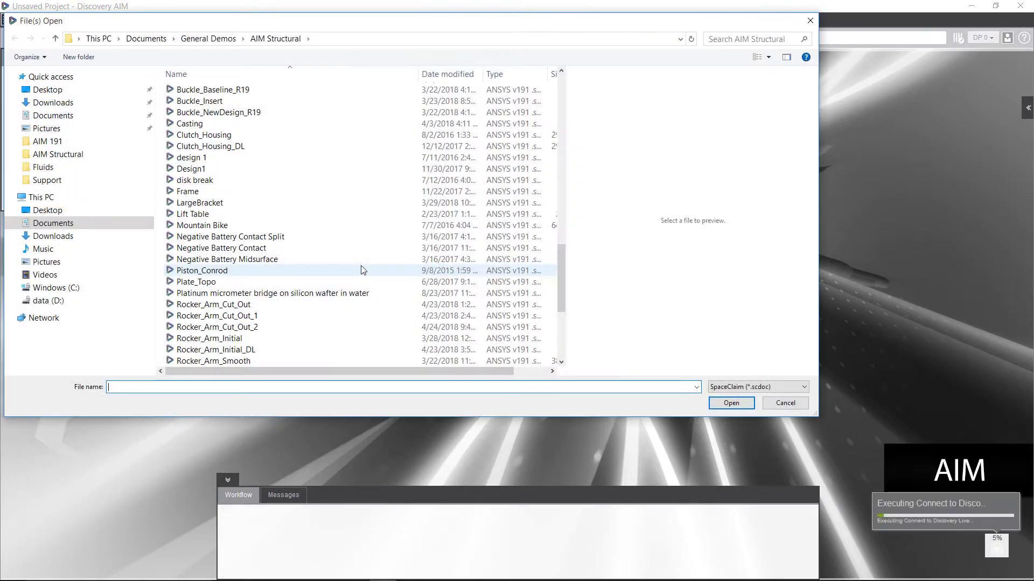
scroll(302, 243, down, 2)
click(258, 260)
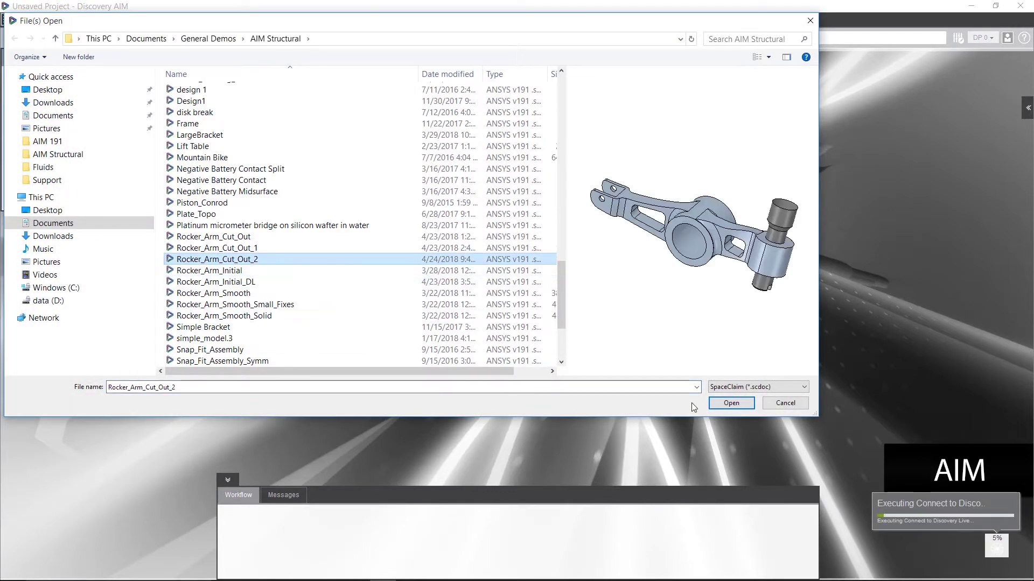
click(730, 403)
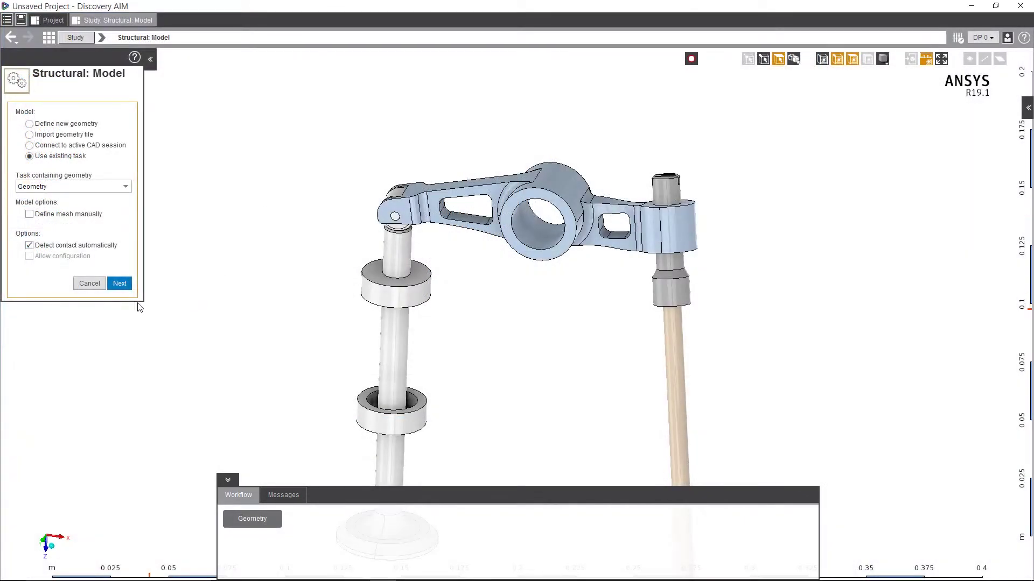
click(121, 283)
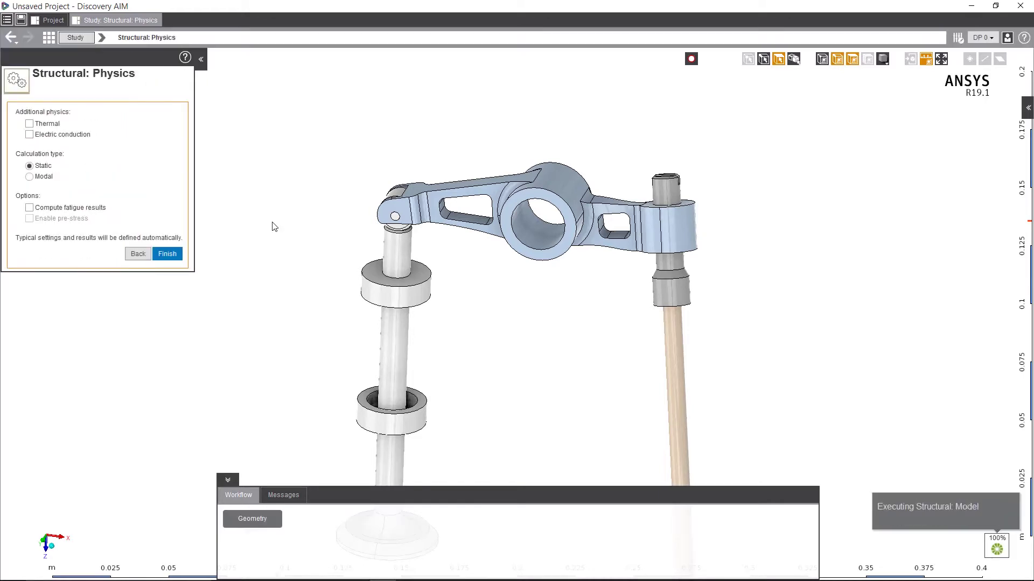
click(171, 254)
middle_drag(535, 362, 545, 241)
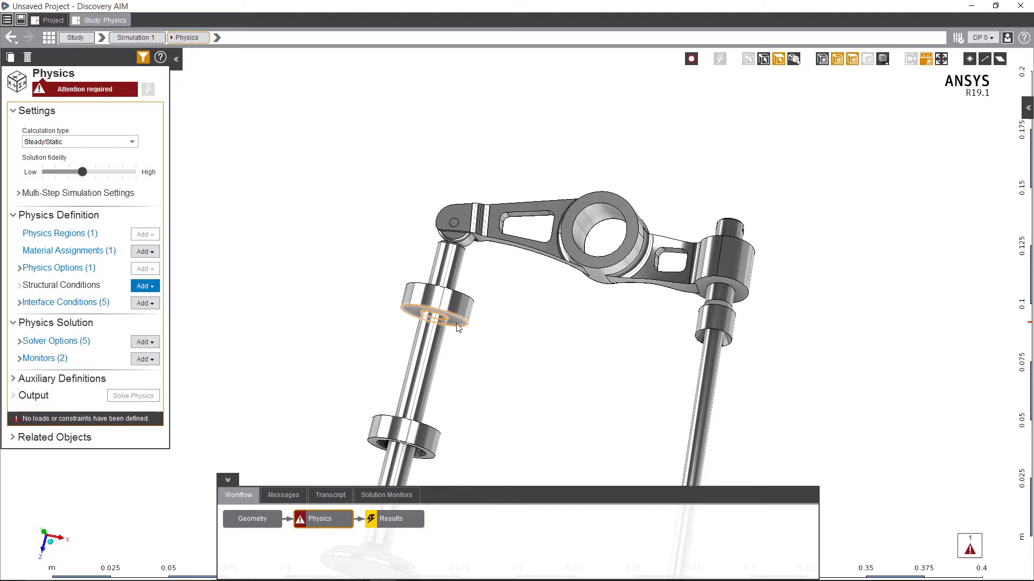
- Link the two valve-stem ring faces with a spring using a new longitudinal Spring Behavior 1
middle_drag(504, 338, 466, 440)
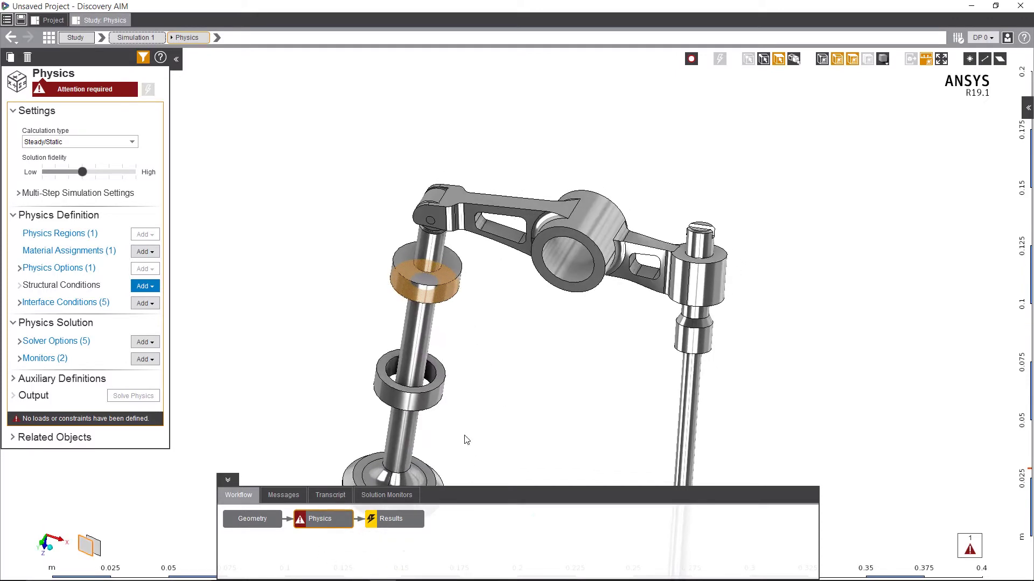
right_click(439, 380)
mouse_move(459, 383)
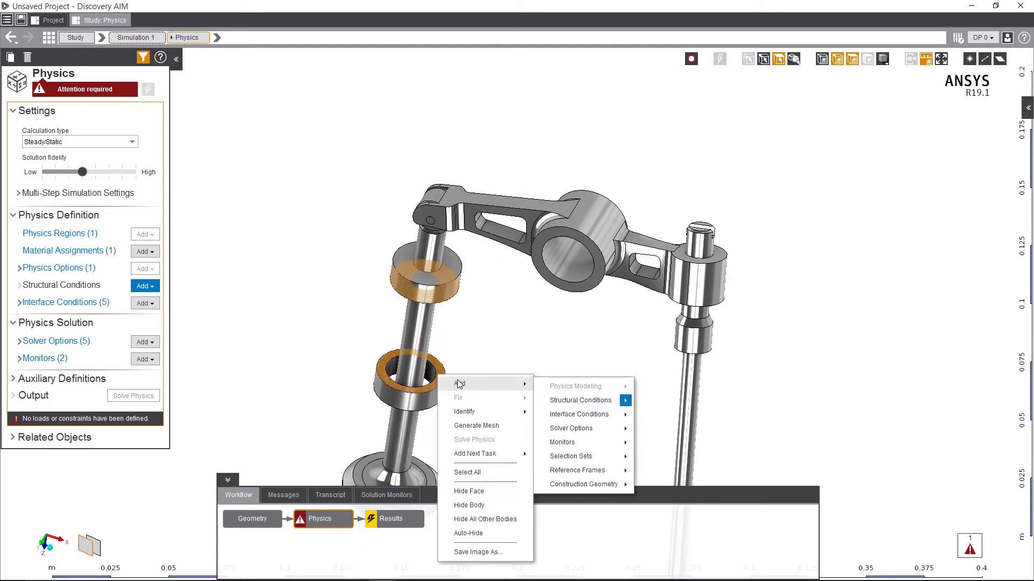
mouse_move(616, 418)
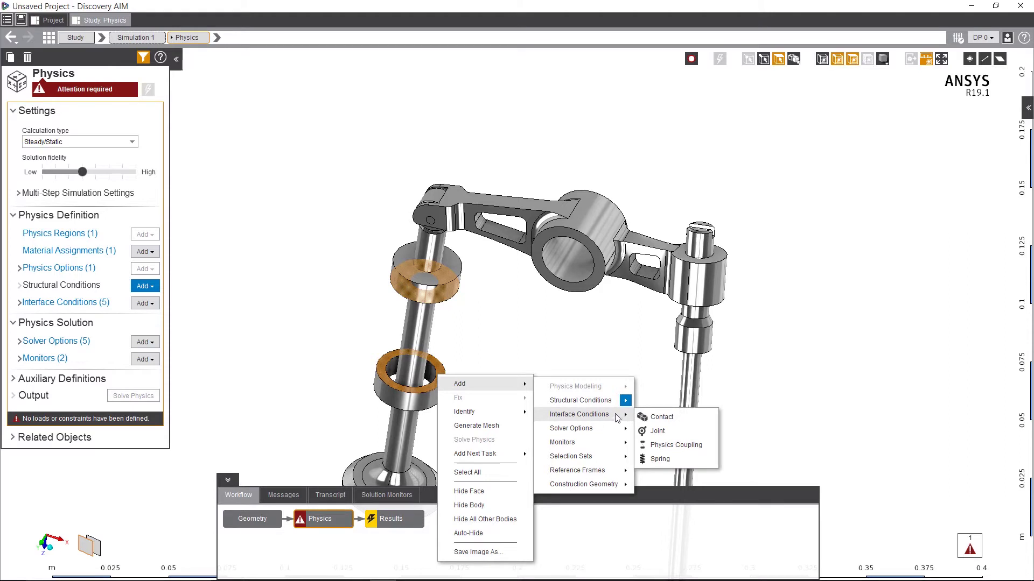
click(659, 460)
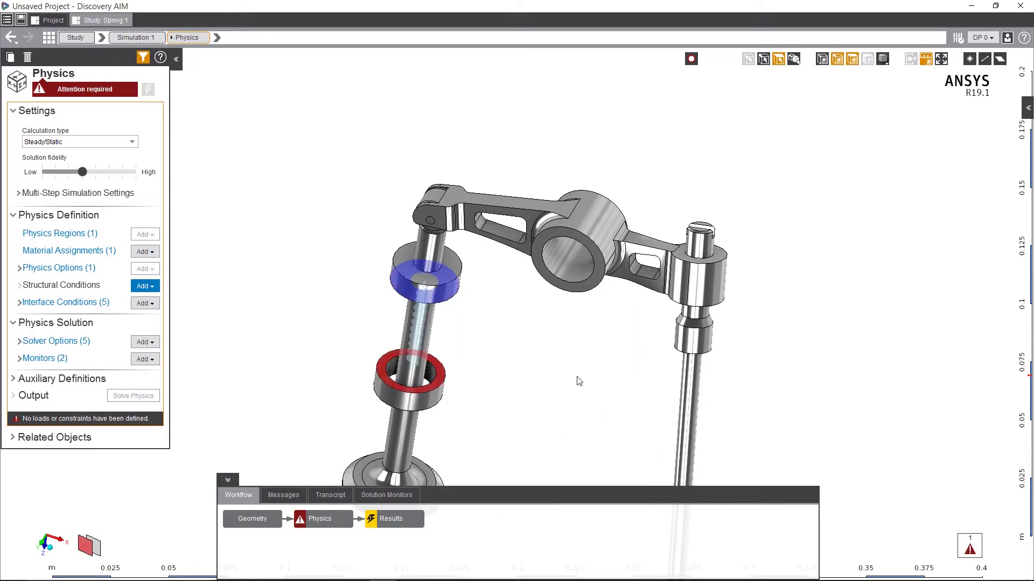
click(487, 416)
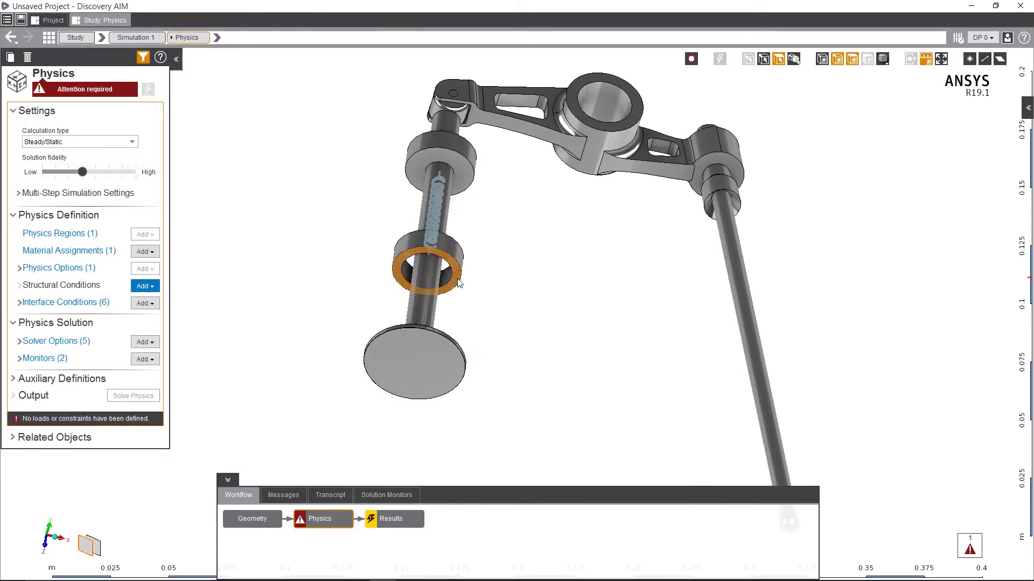
- Add a support on the lower ring and change Support 2's type to Frictionless
right_click(459, 282)
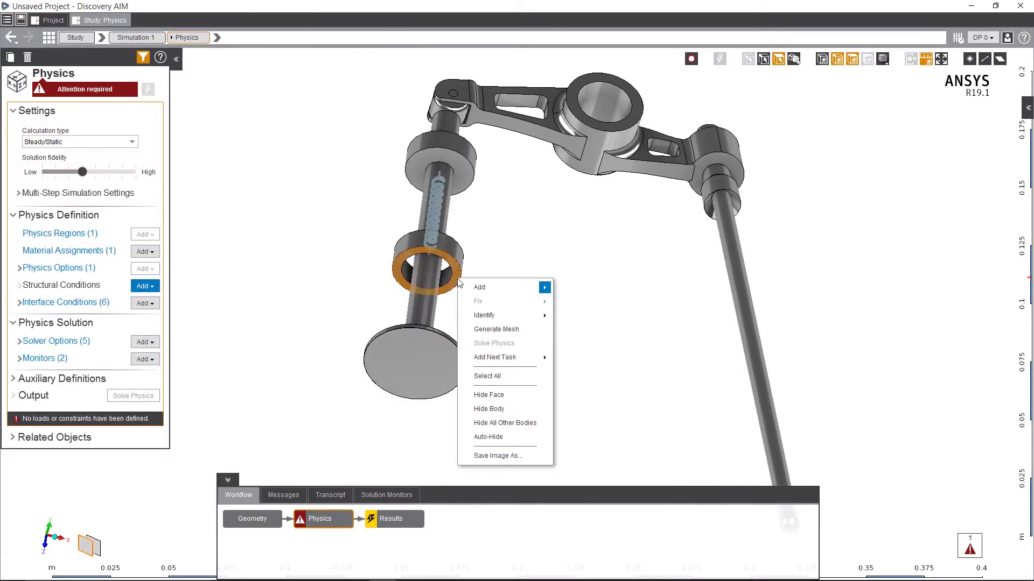
mouse_move(470, 287)
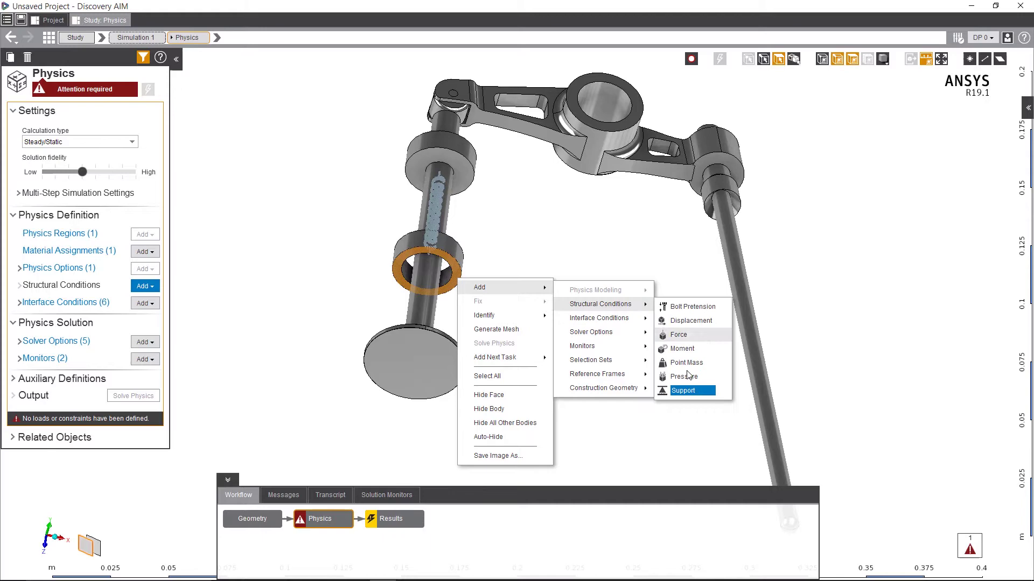
click(682, 390)
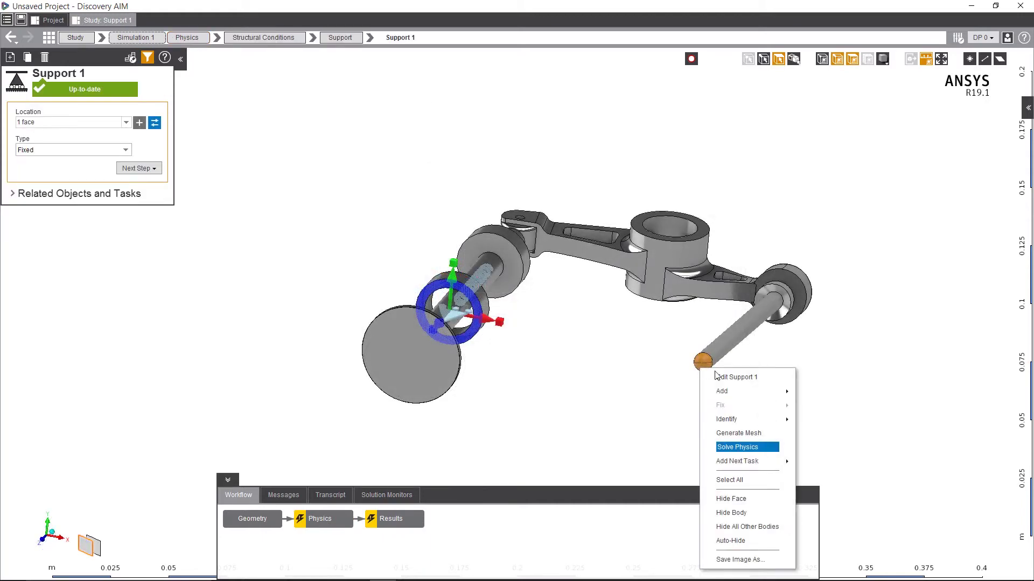
mouse_move(762, 392)
mouse_move(845, 405)
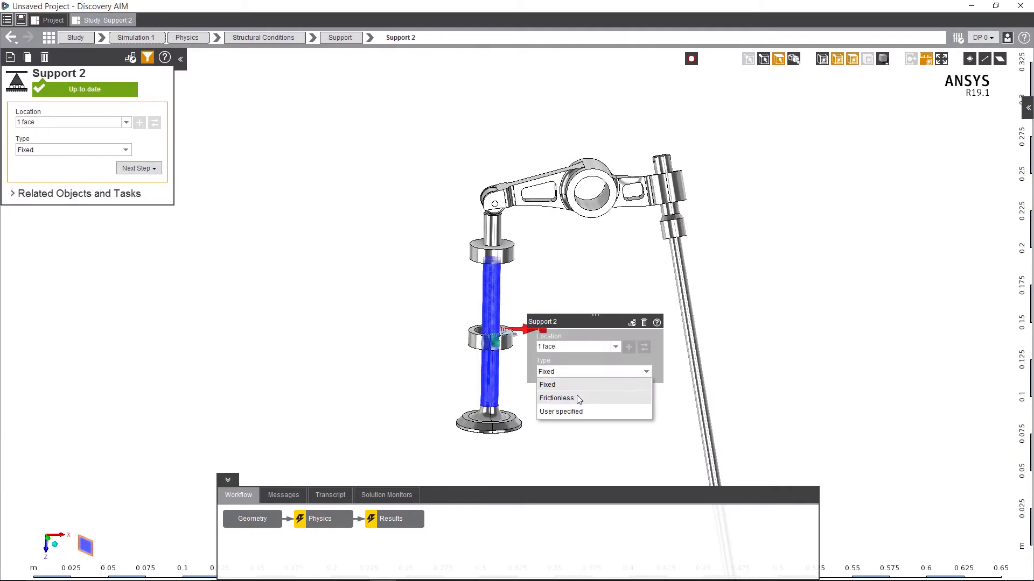
click(557, 398)
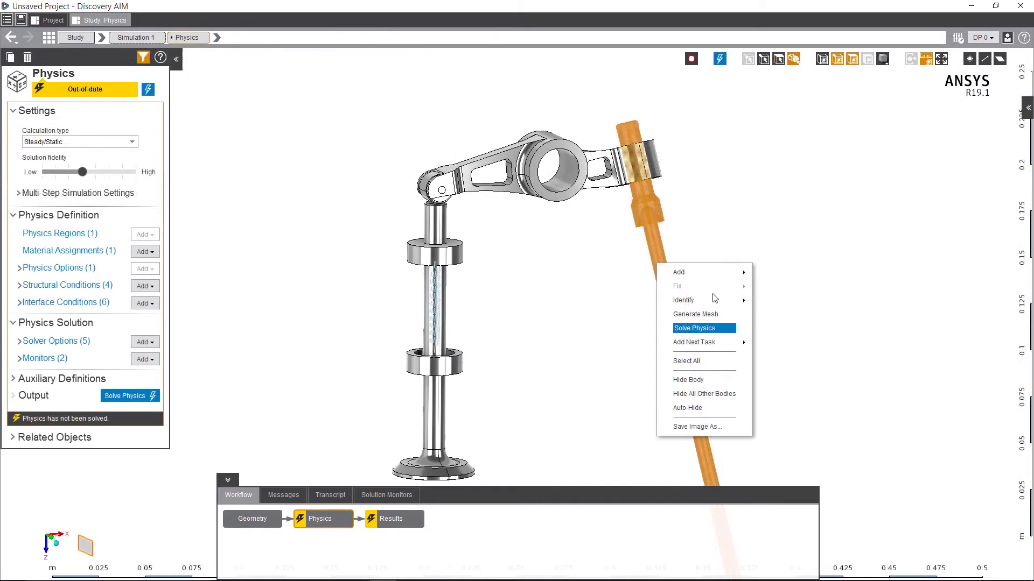
- Identify the shared contact and change it from bonded to Frictionless
mouse_move(714, 300)
click(810, 331)
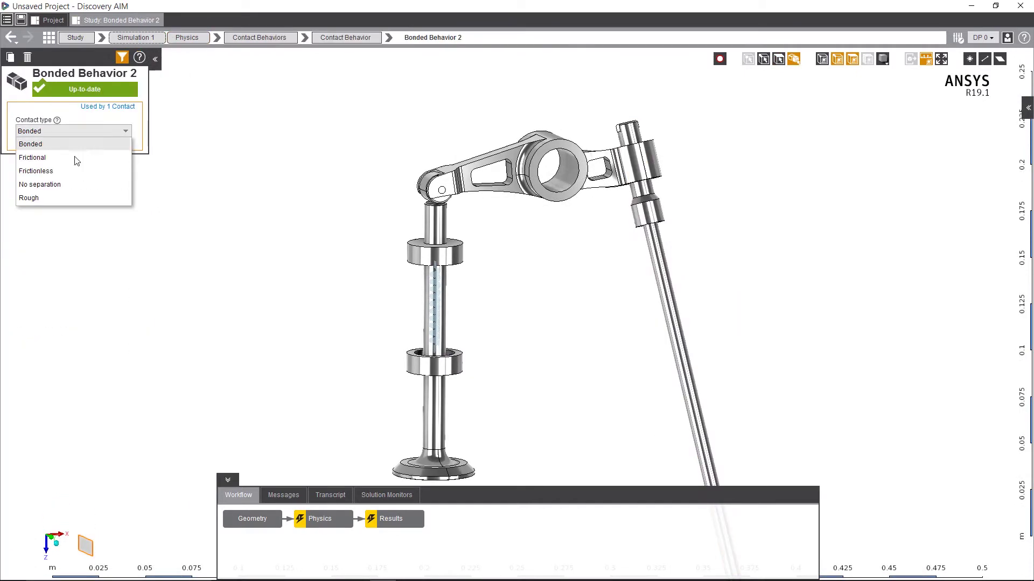
click(63, 171)
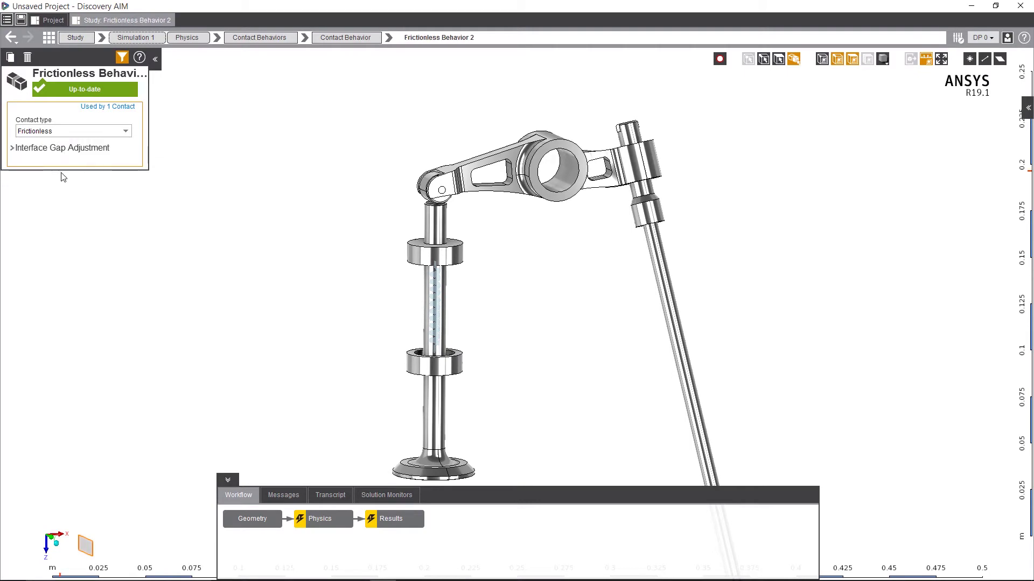
click(118, 107)
- Orbit and zoom the meshed assembly to inspect element sizes at the knuckle–valve stem contact
middle_drag(243, 219, 154, 228)
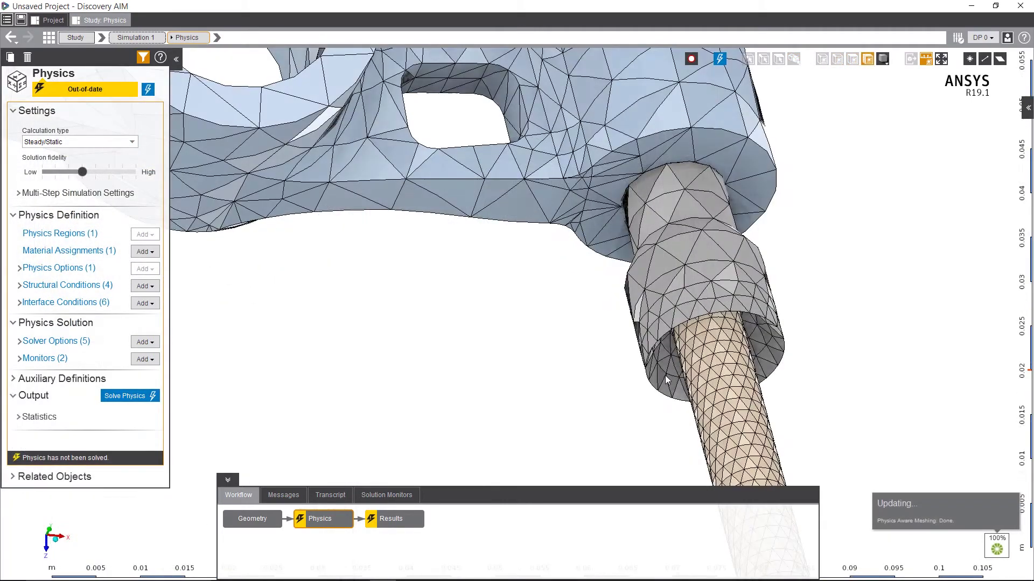
middle_drag(666, 380, 662, 475)
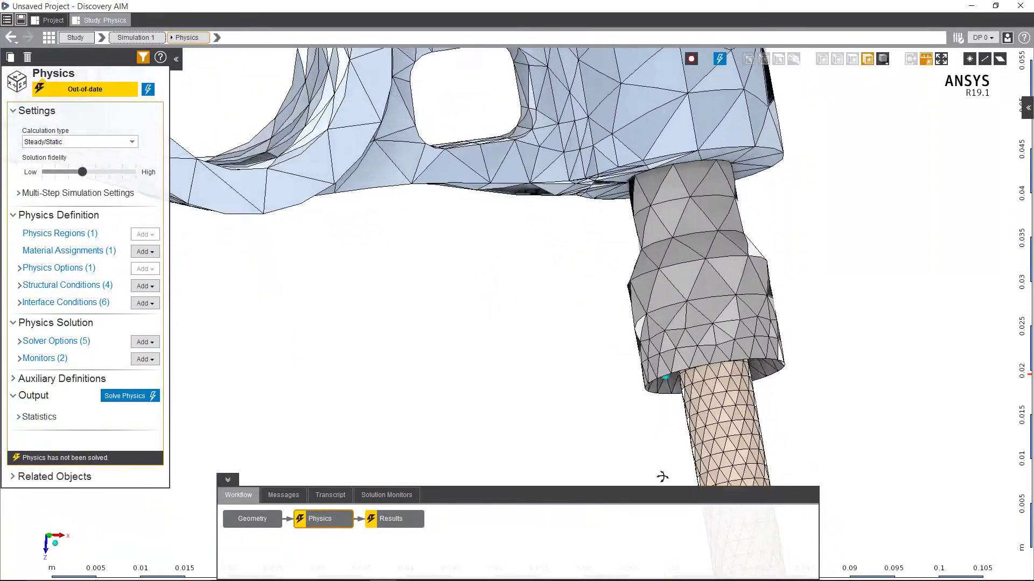
scroll(505, 385, down, 5)
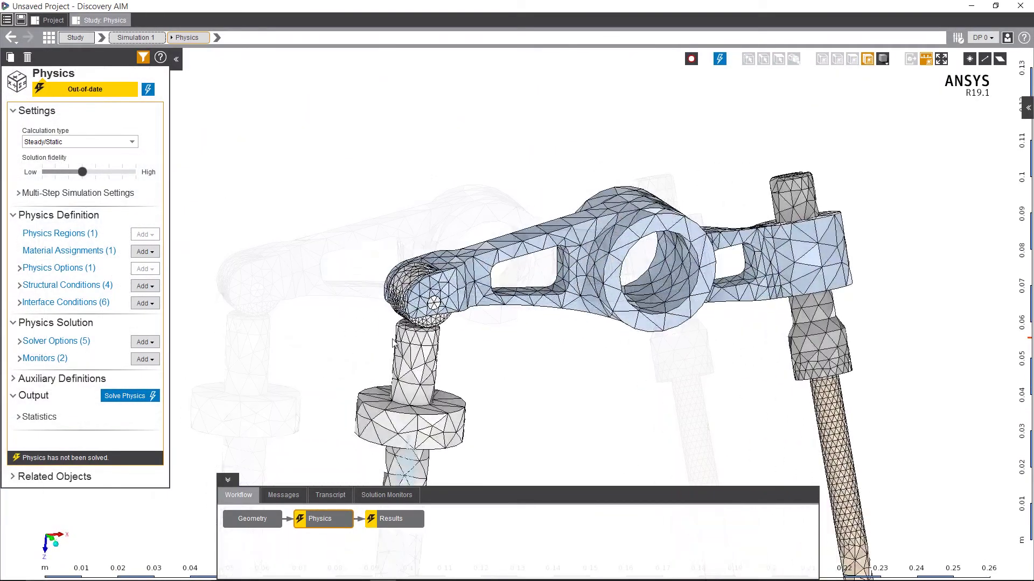
scroll(376, 326, up, 6)
scroll(377, 328, up, 3)
middle_drag(374, 326, 341, 325)
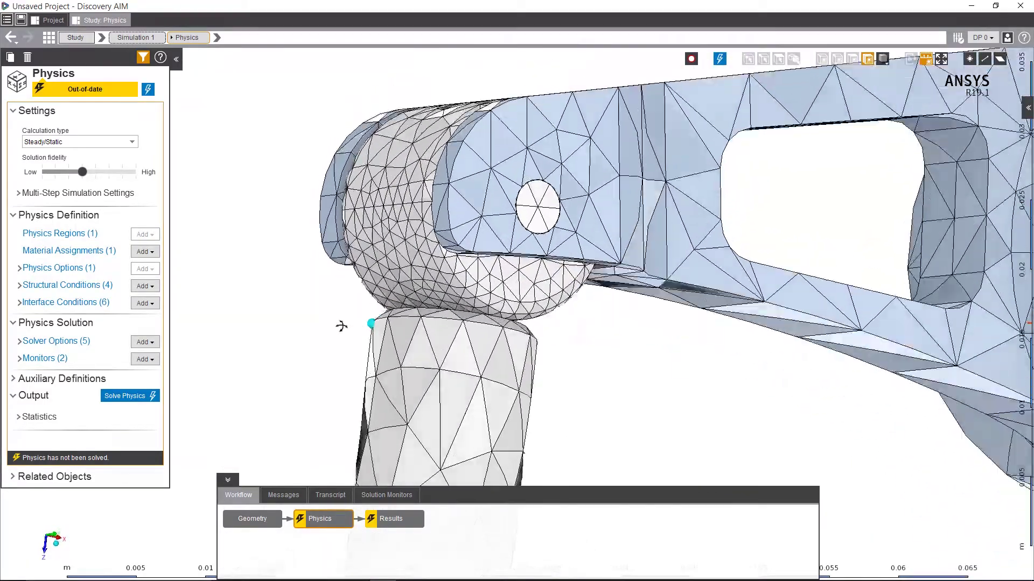
scroll(521, 355, down, 2)
scroll(568, 370, down, 3)
scroll(568, 369, down, 2)
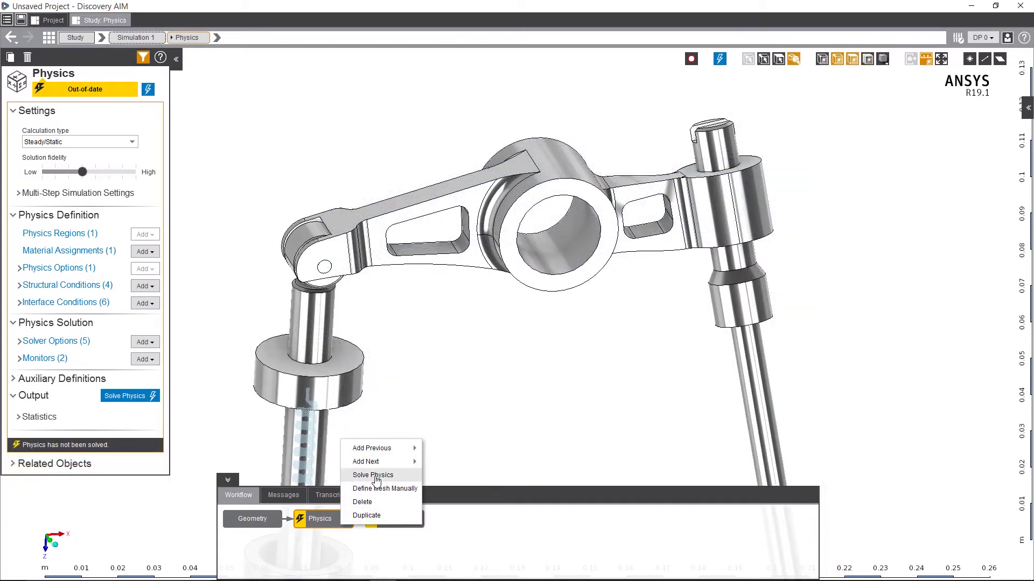
- Solve the structural physics and plot the Displacement Magnitude contour, reaching a 0.0070917 m maximum
click(373, 475)
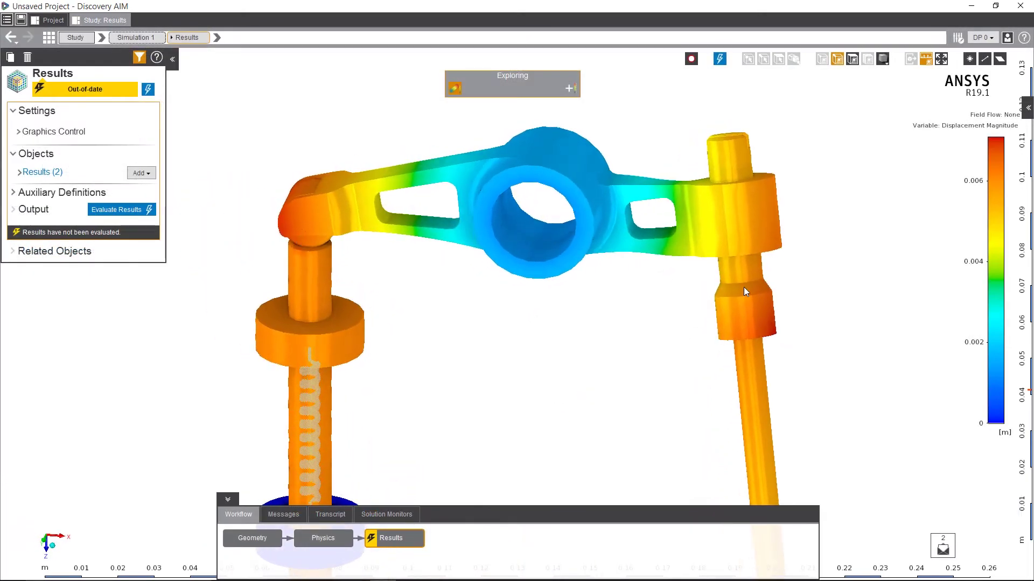
click(1014, 131)
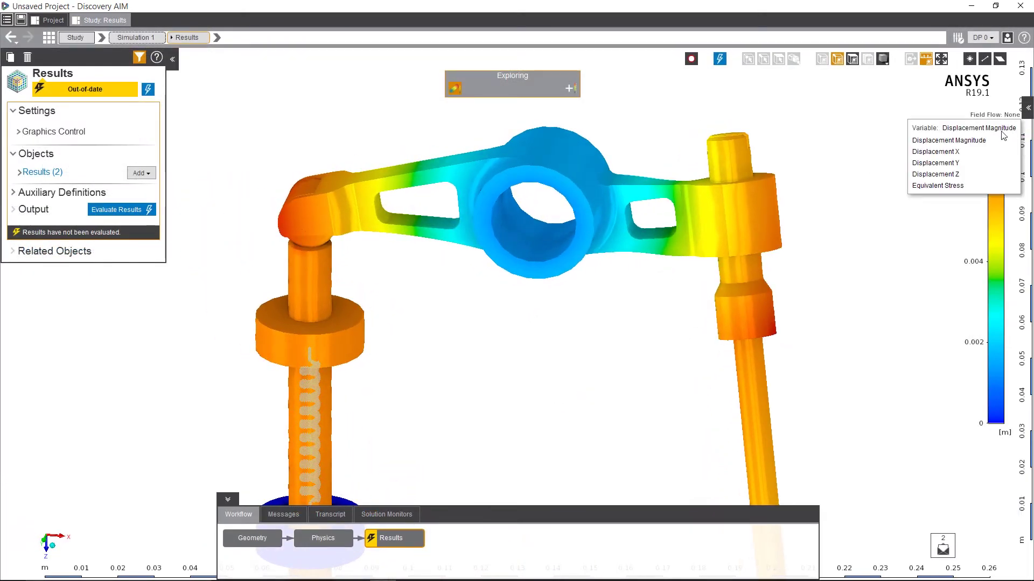
click(947, 186)
middle_drag(538, 350, 464, 382)
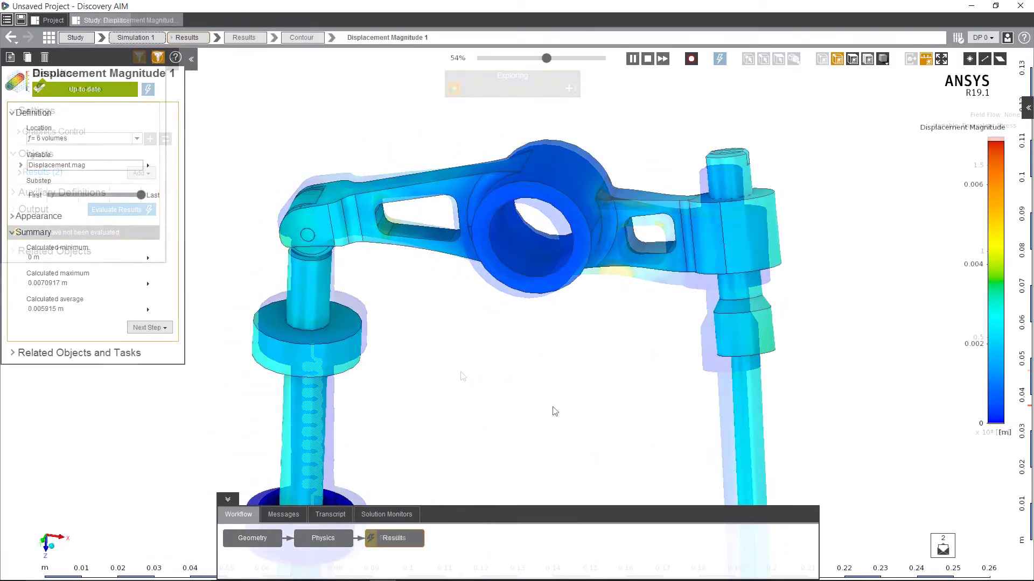